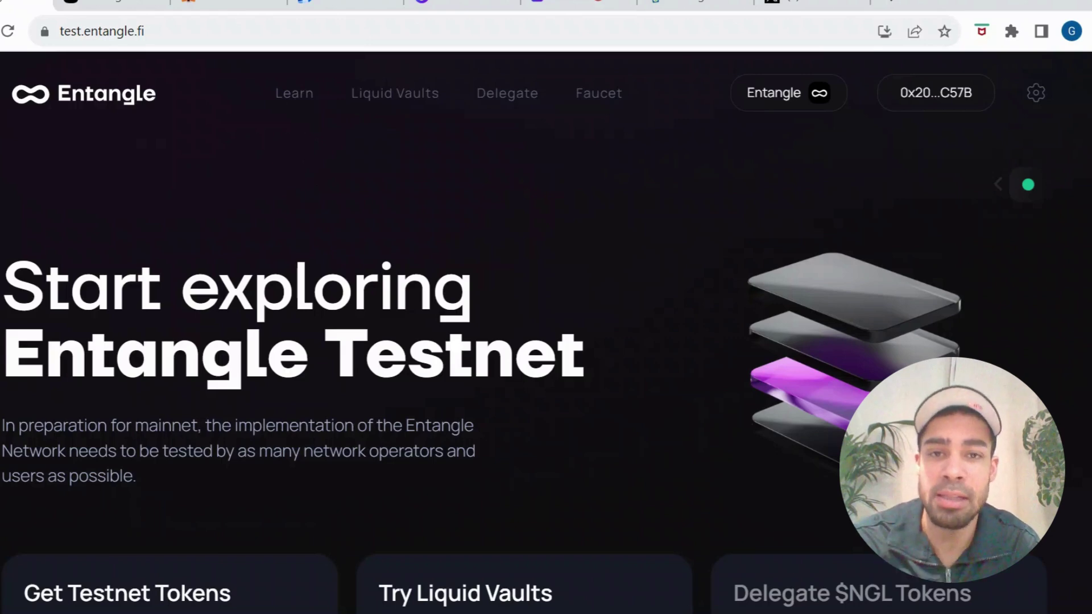
# Switch to the Entangle GitBook page listing testnet RPC URLs and chain ID 33133.
pyautogui.hotkey('ctrl', 'Tab')
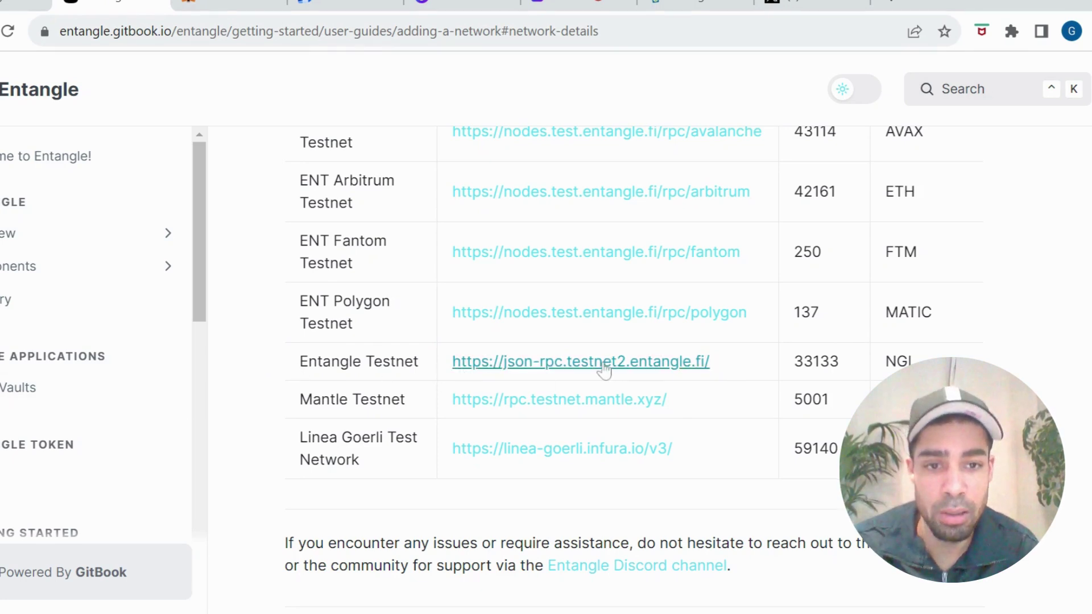
# Go back to MetaMask's manual add-network form named 'Entangle testnet'.
pyautogui.click(227, 5)
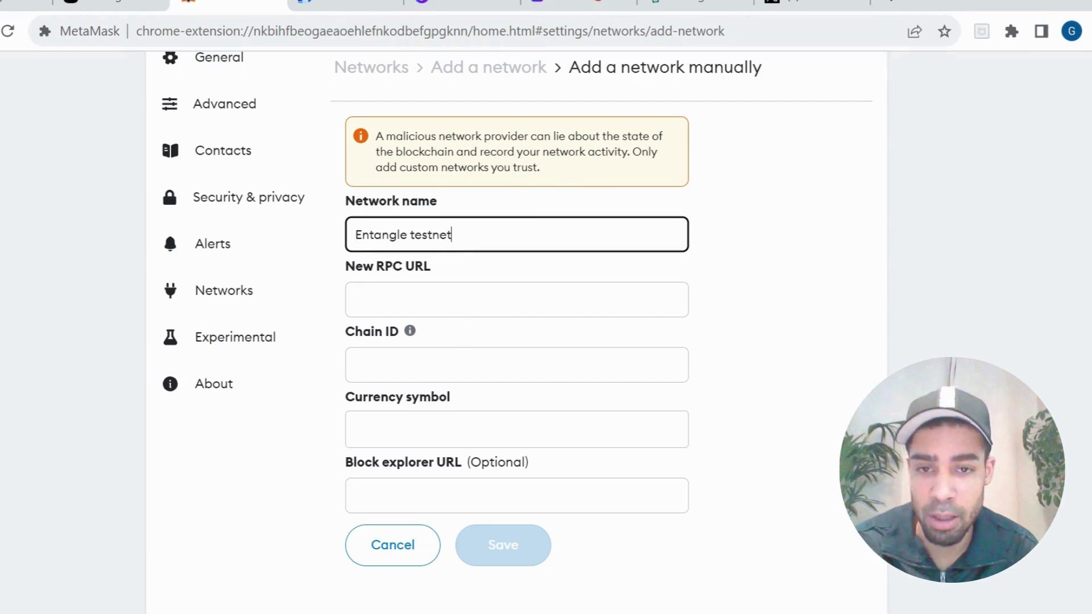
pyautogui.click(462, 310)
pyautogui.write('https://json-rpc.testnet2.entangle.fi/')
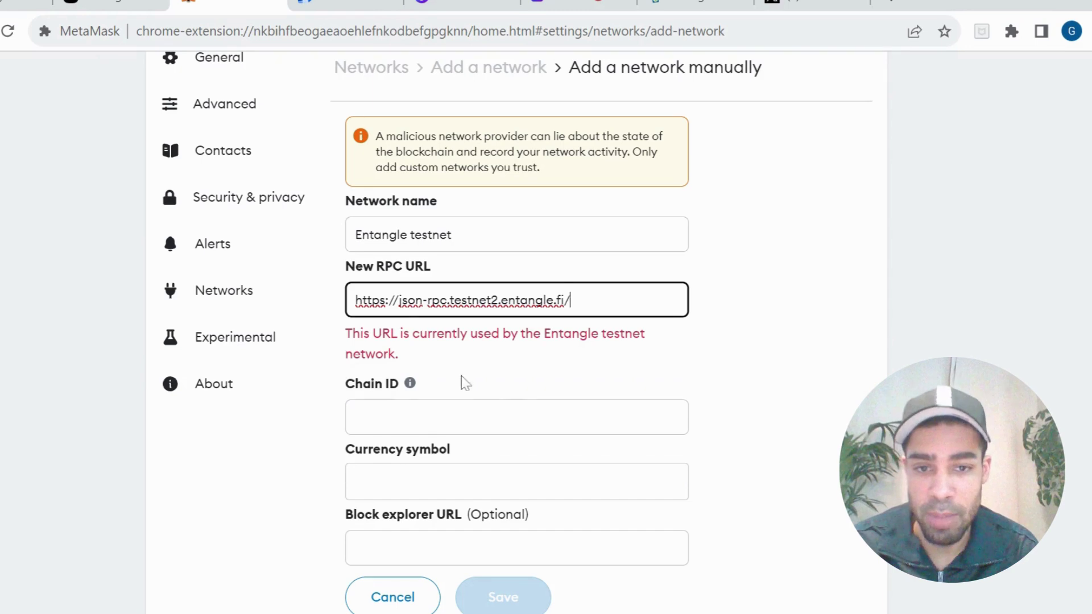
pyautogui.press('Tab')
pyautogui.click(141, 9)
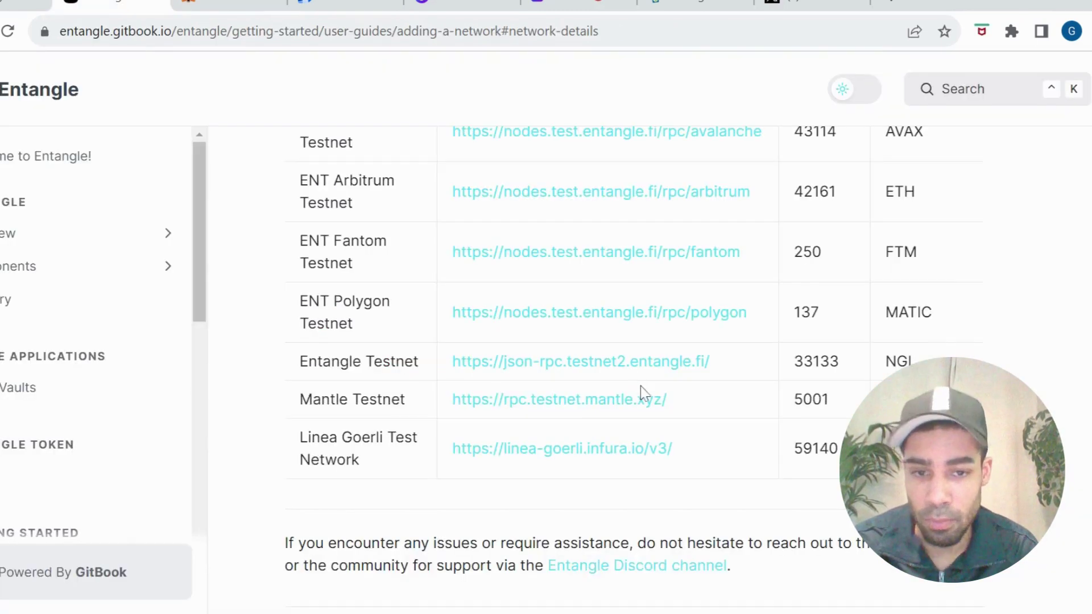
pyautogui.doubleClick(816, 361)
pyautogui.hotkey('ctrl', 'c')
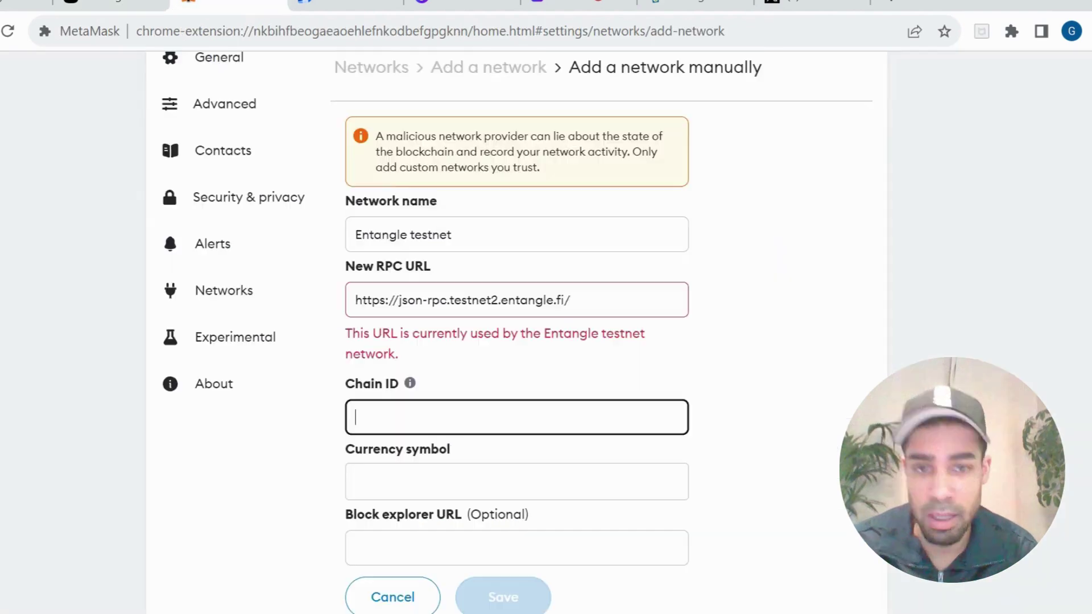
pyautogui.click(228, 9)
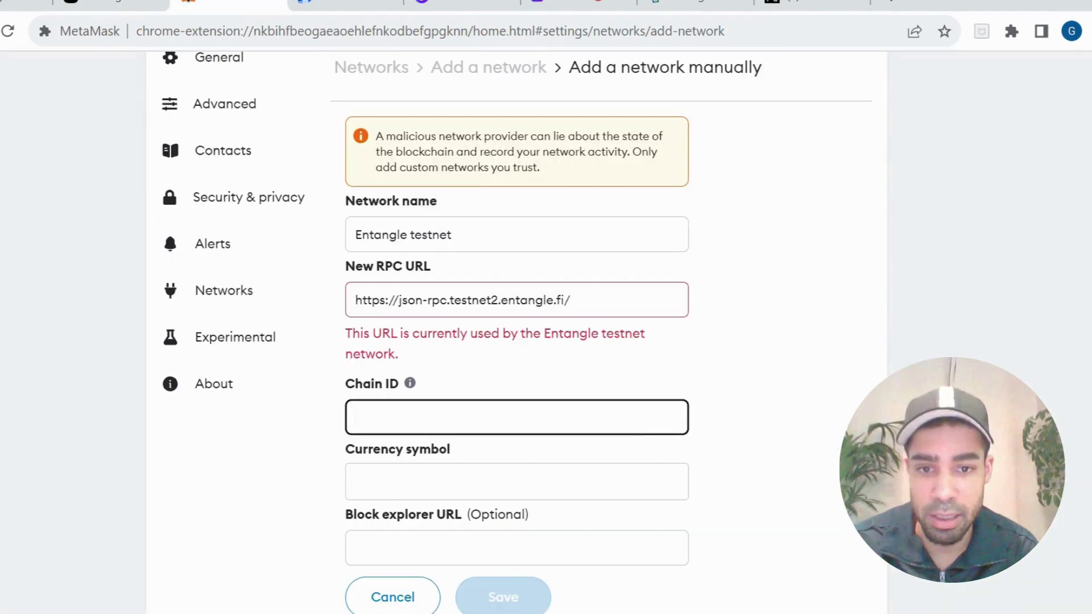
pyautogui.hotkey('ctrl', 'v')
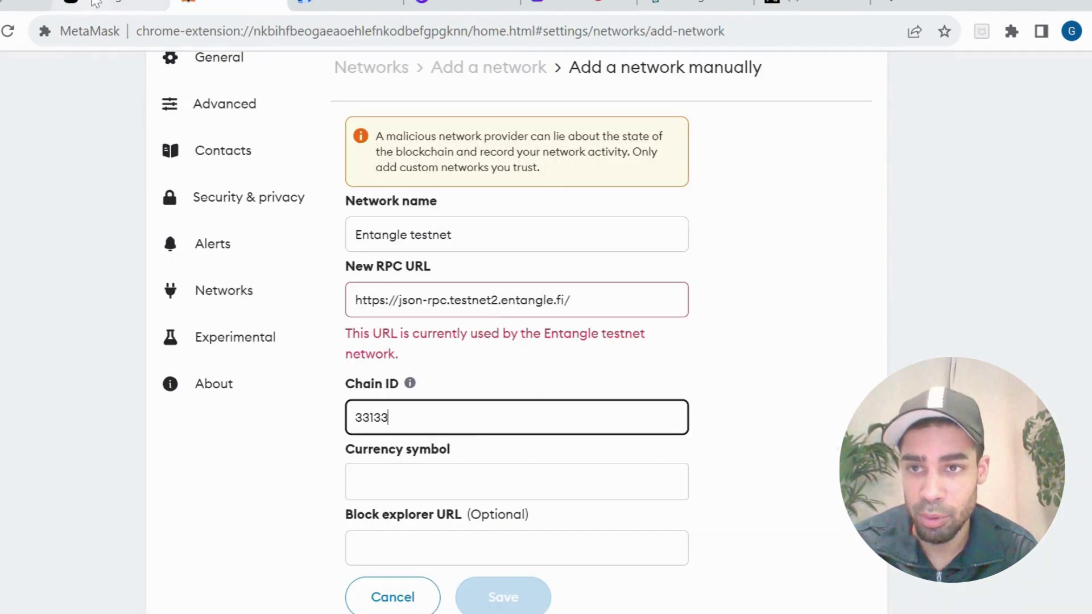
# Set the network's currency symbol to NGL.
pyautogui.click(96, 5)
pyautogui.click(239, 5)
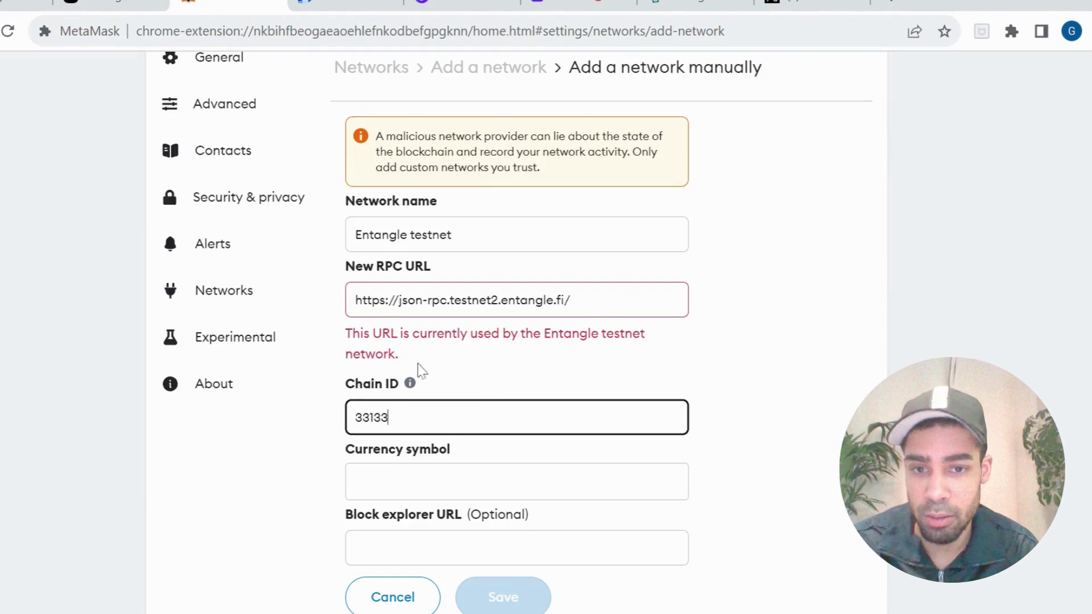
pyautogui.click(407, 476)
pyautogui.write('NGL')
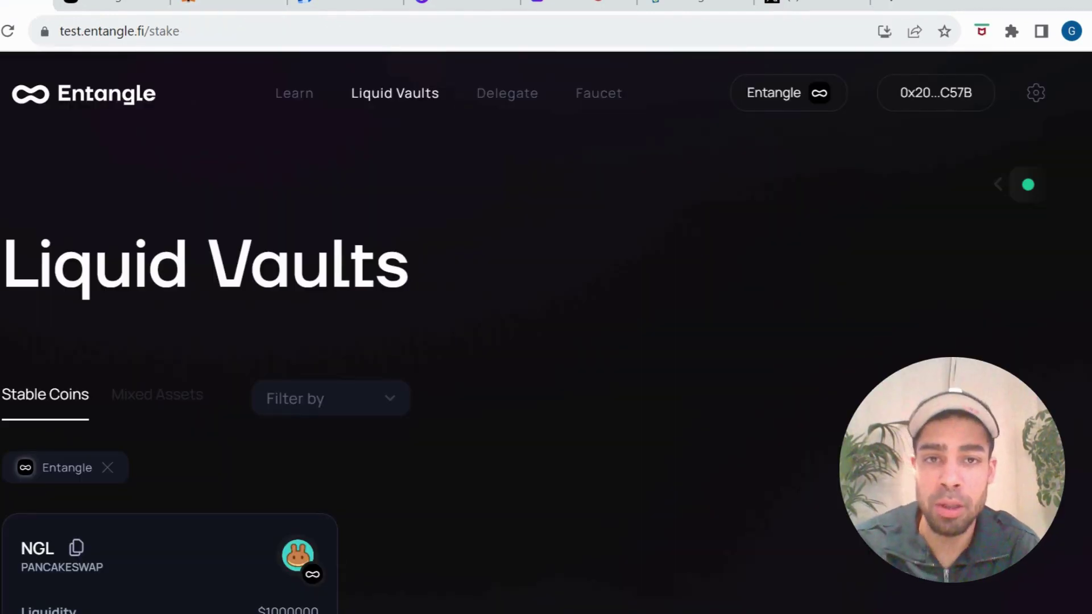
# Open the NGL PancakeSwap vault and enter 500 as the stake amount.
pyautogui.scroll(-4, 419, 200)
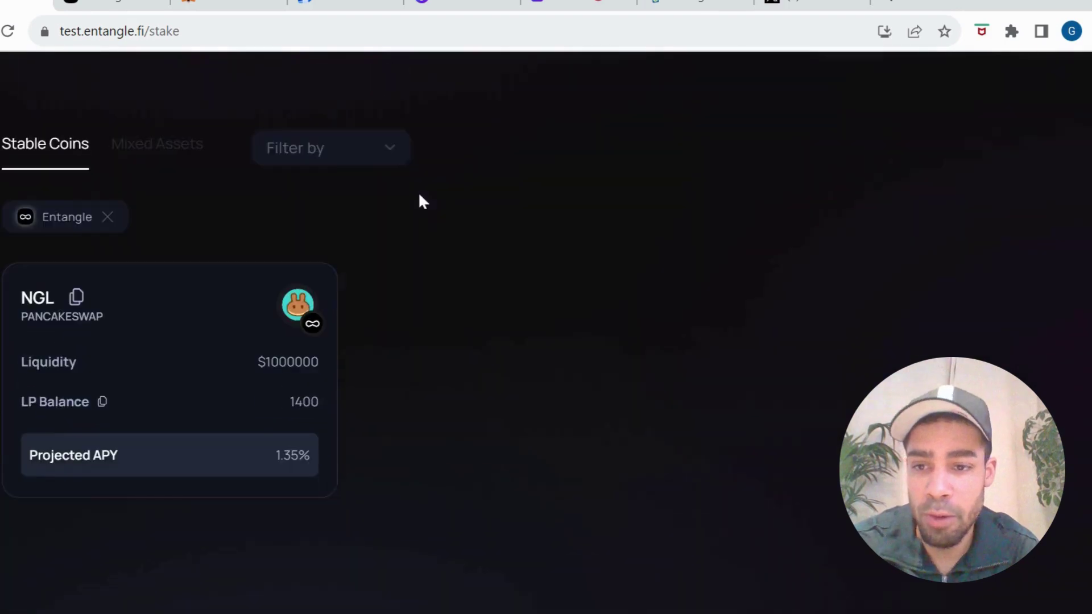
pyautogui.click(117, 409)
pyautogui.scroll(-2, 342, 284)
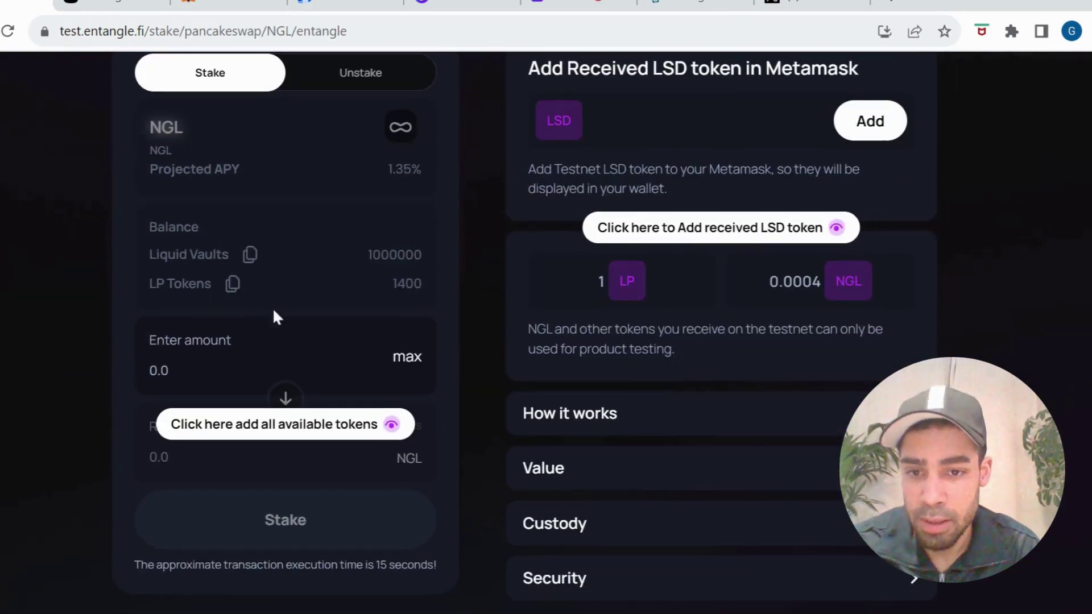
pyautogui.click(273, 367)
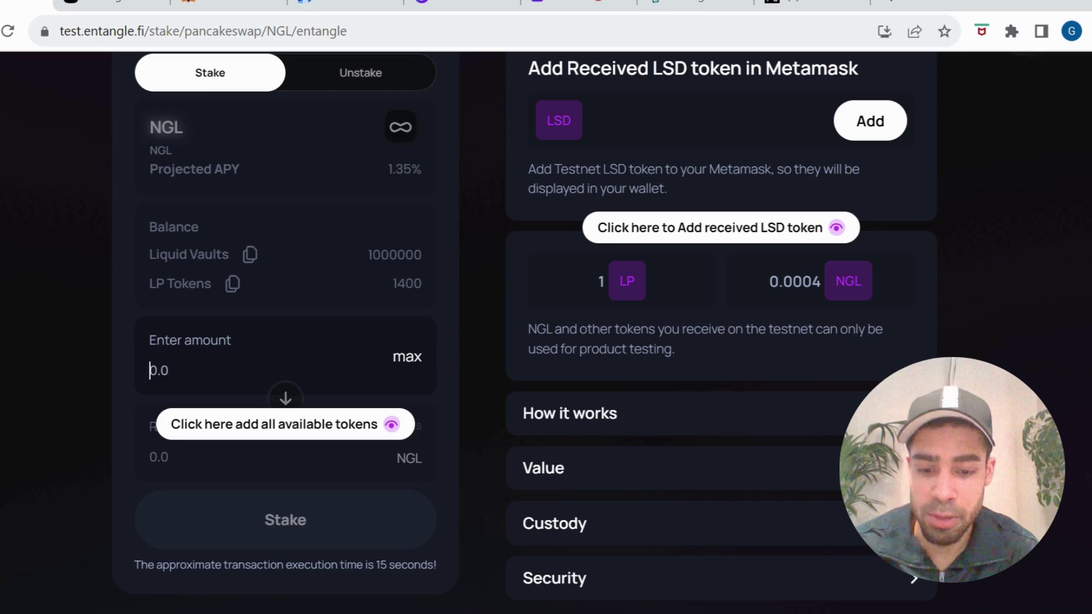
pyautogui.write('500')
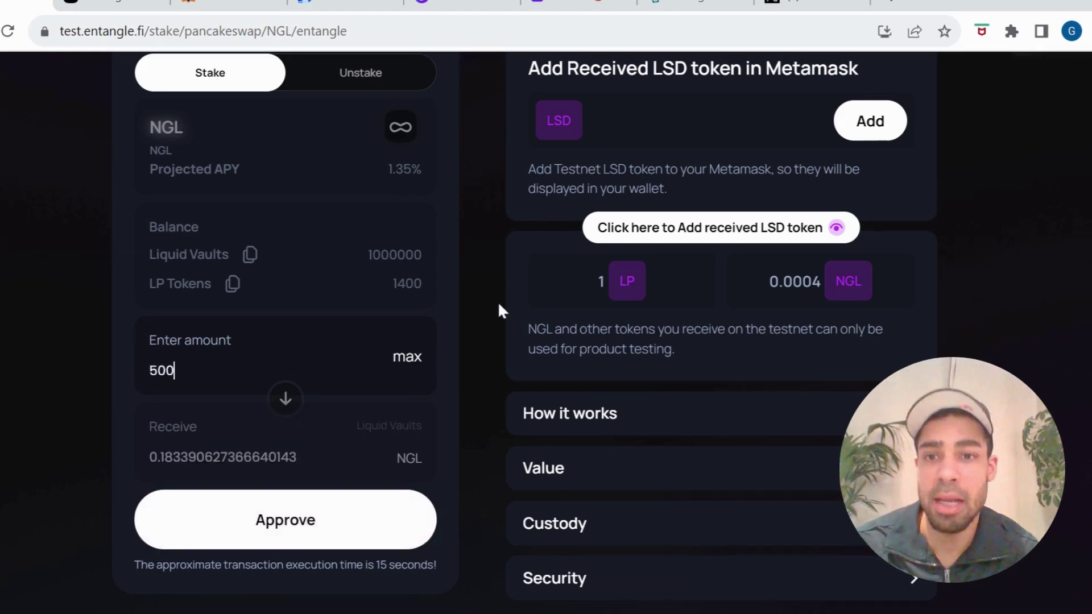
pyautogui.scroll(2, 499, 304)
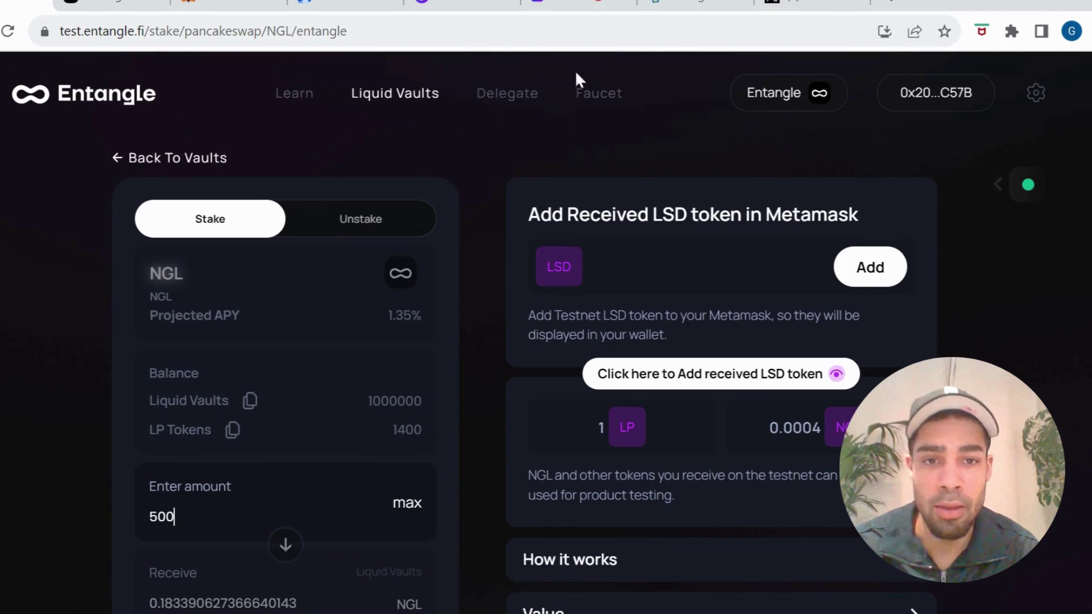
# On the Delegate $NGL page, choose the fourth validator in the list.
pyautogui.click(500, 103)
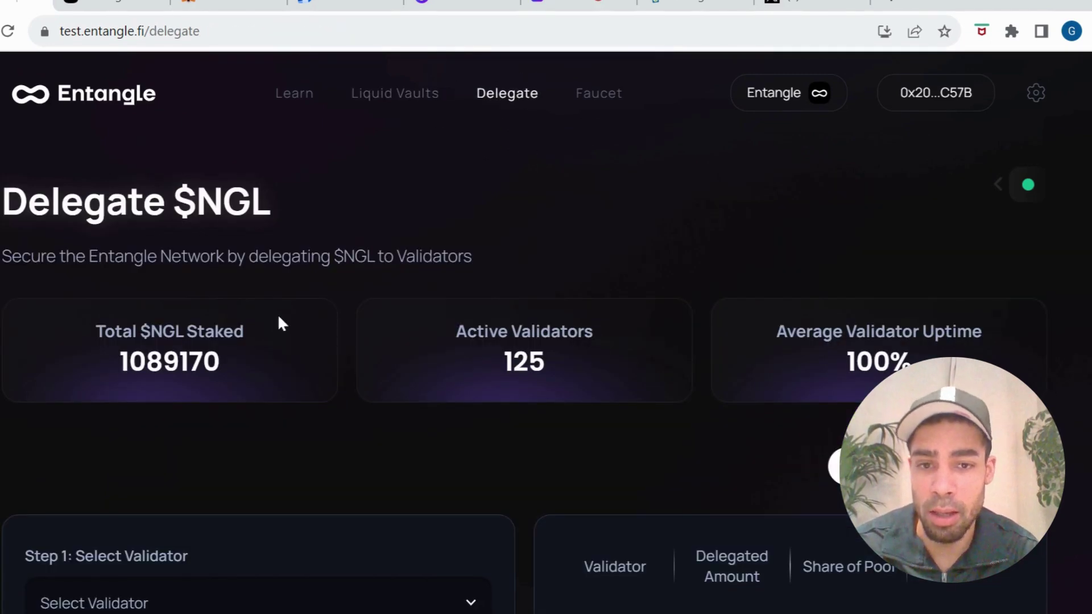
pyautogui.scroll(-8, 280, 322)
pyautogui.scroll(4, 277, 314)
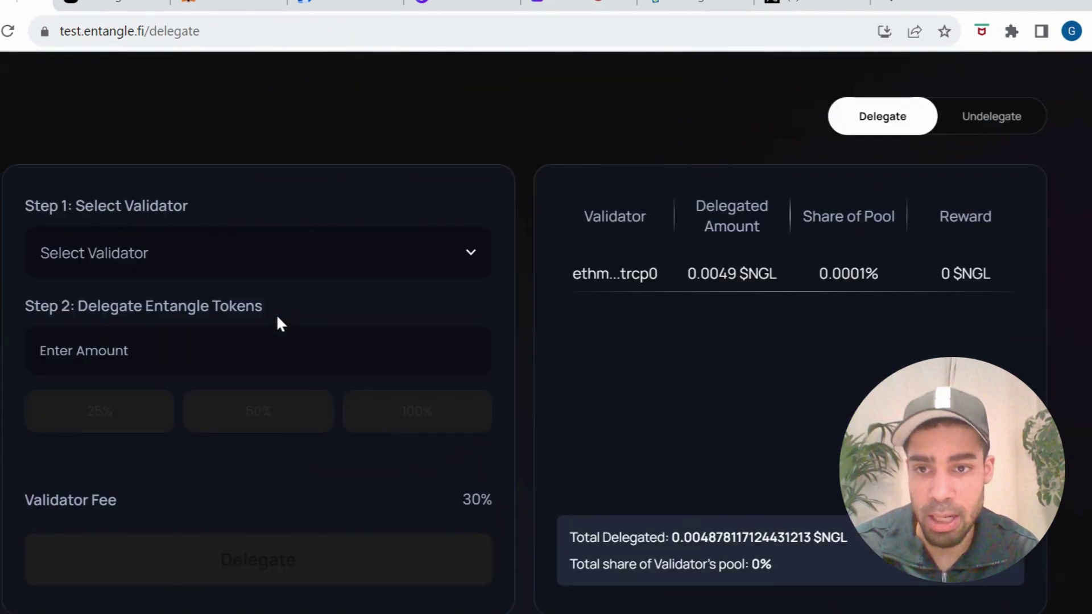
pyautogui.click(178, 242)
pyautogui.scroll(-1, 174, 473)
pyautogui.scroll(-2, 174, 472)
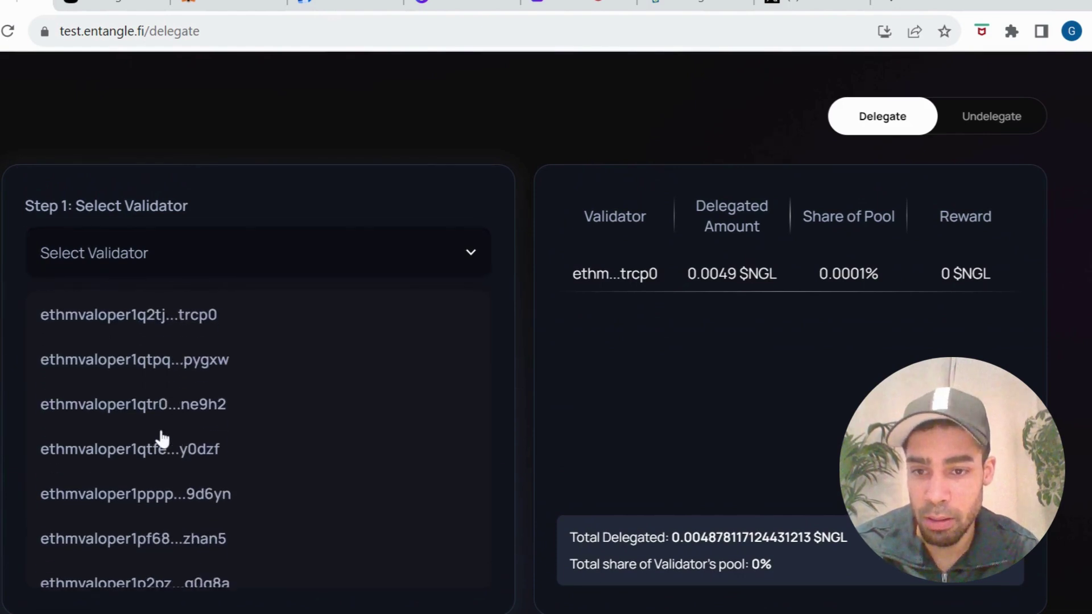
pyautogui.click(152, 446)
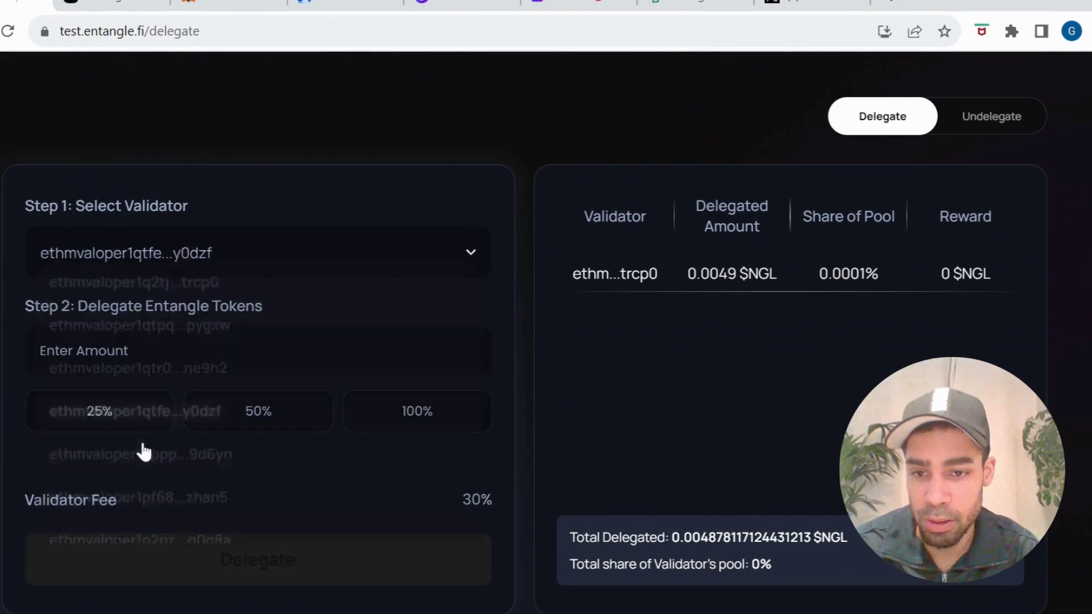
# Fill in half the available NGL (about 0.0049) to delegate and review the page.
pyautogui.click(228, 399)
pyautogui.scroll(-3, 269, 487)
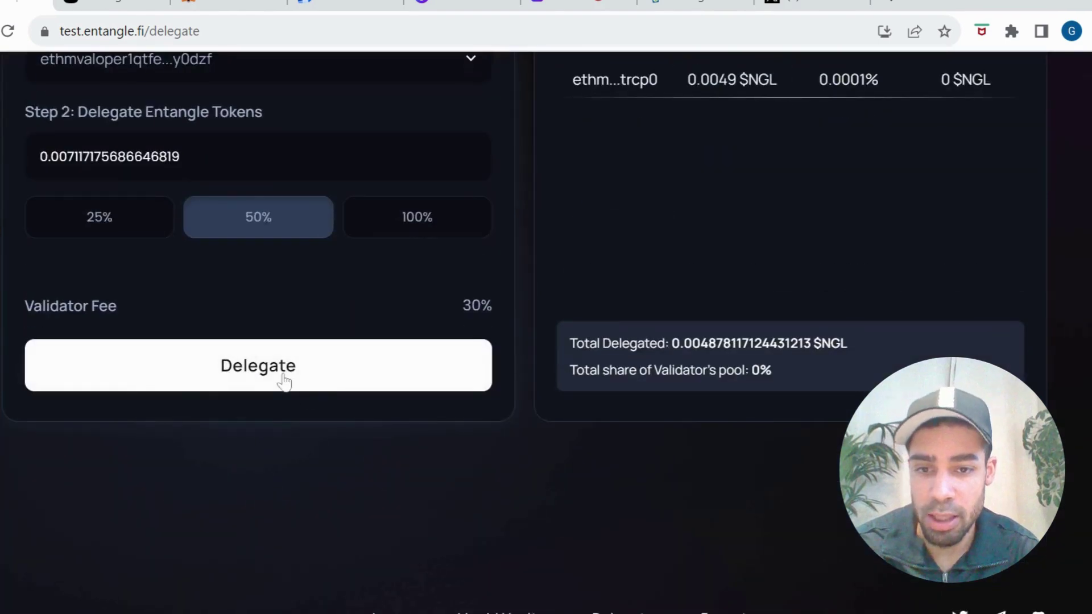
pyautogui.scroll(4, 292, 373)
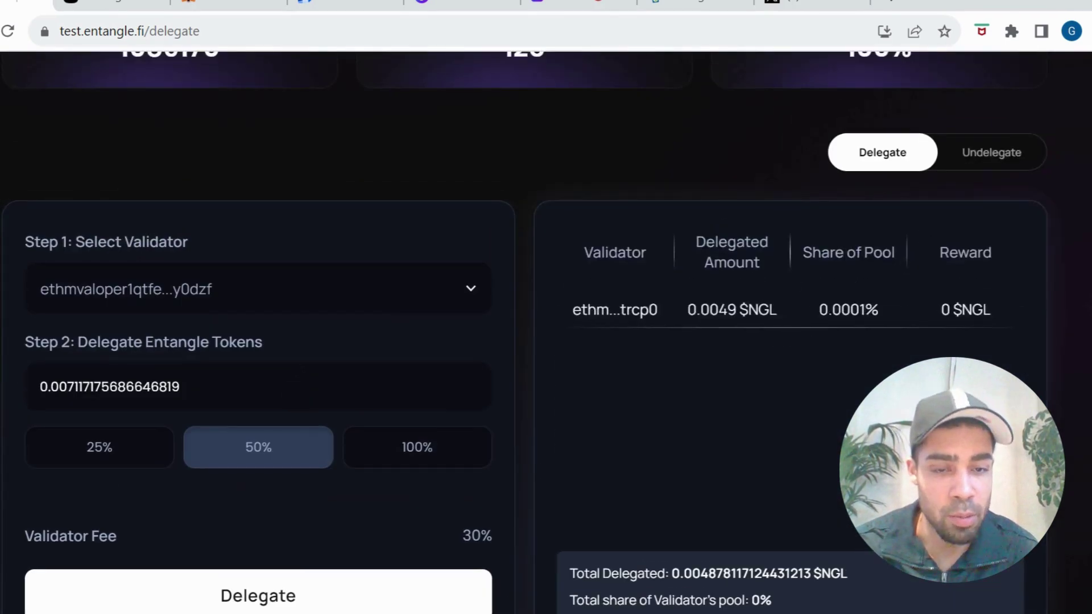
pyautogui.scroll(5, 546, 330)
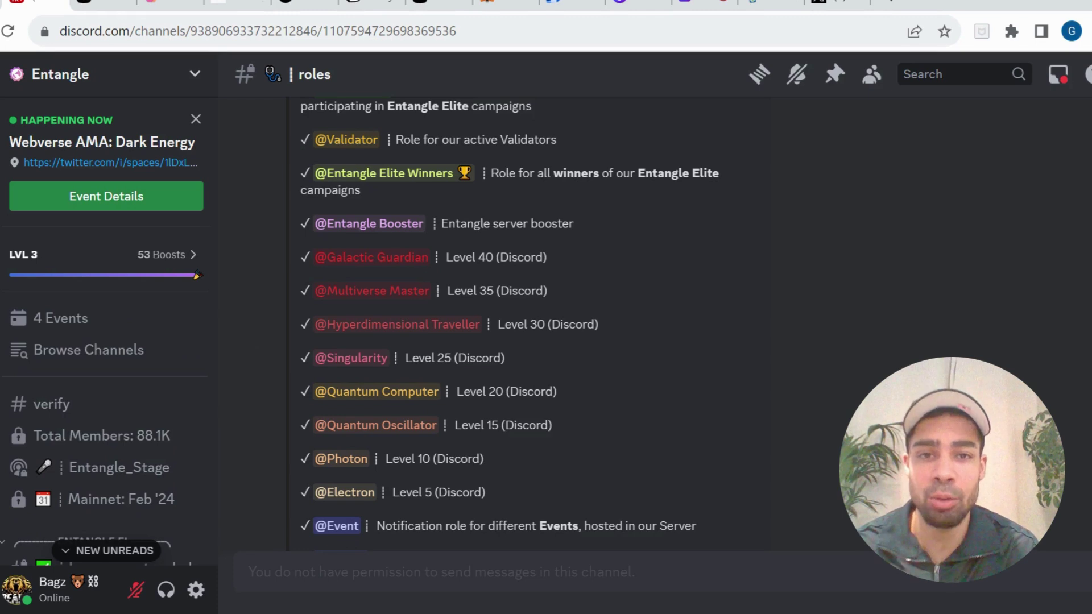
# Browse the #roles channel's Validator and level-based roles, then go to webverse.gg.
pyautogui.scroll(-5, 117, 451)
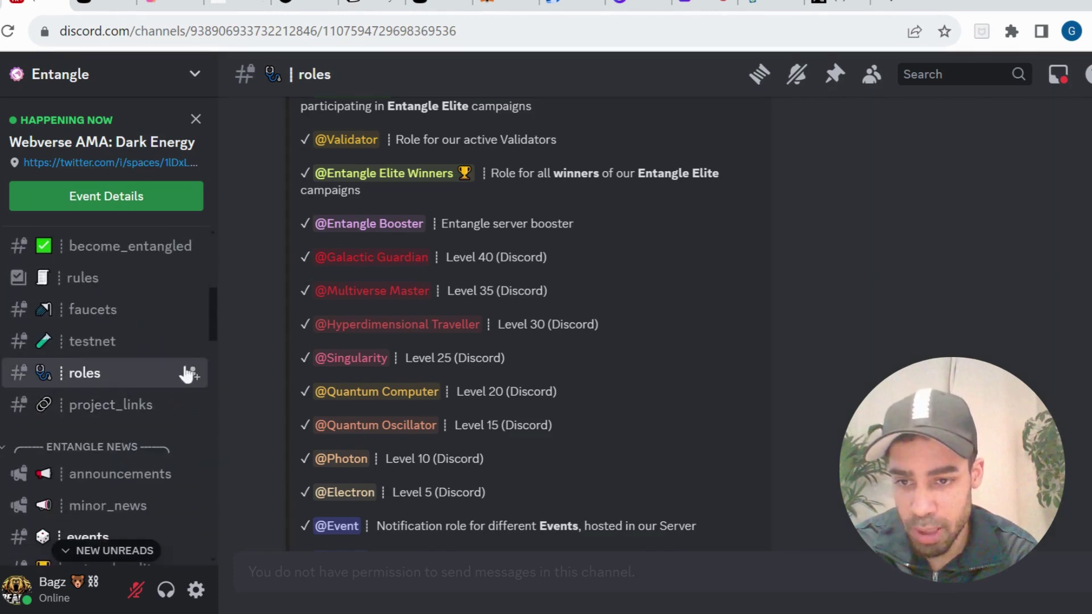
pyautogui.scroll(4, 404, 324)
pyautogui.scroll(-10, 404, 323)
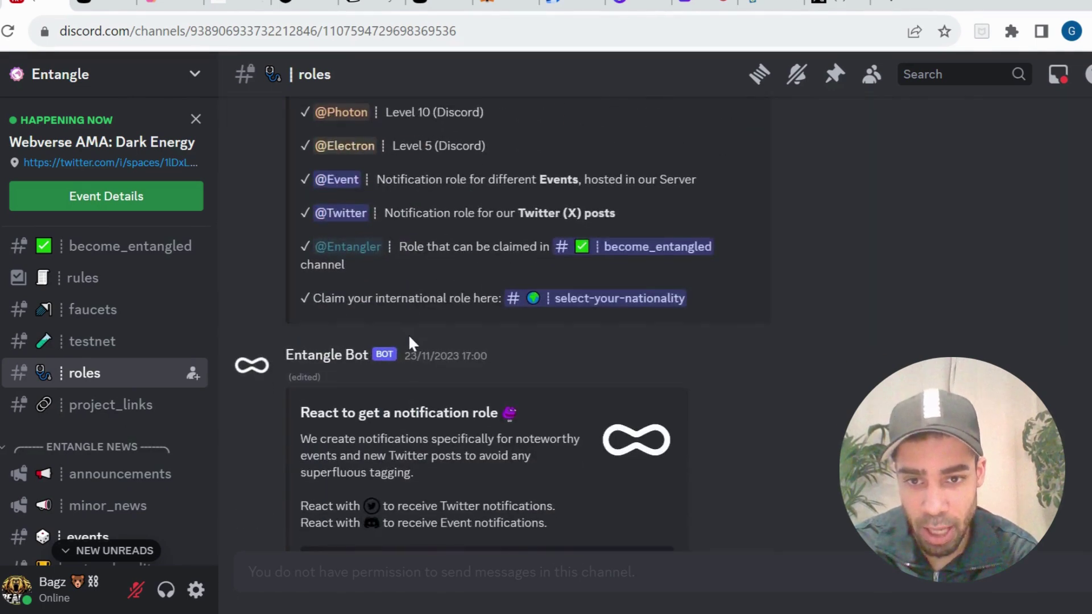
pyautogui.scroll(-5, 408, 333)
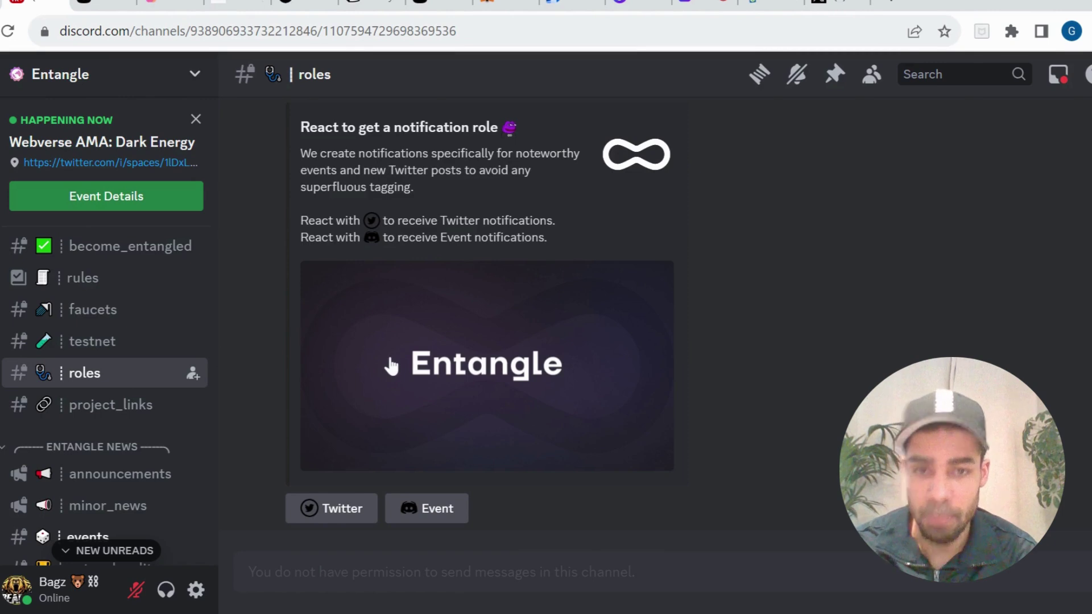
pyautogui.scroll(5, 391, 365)
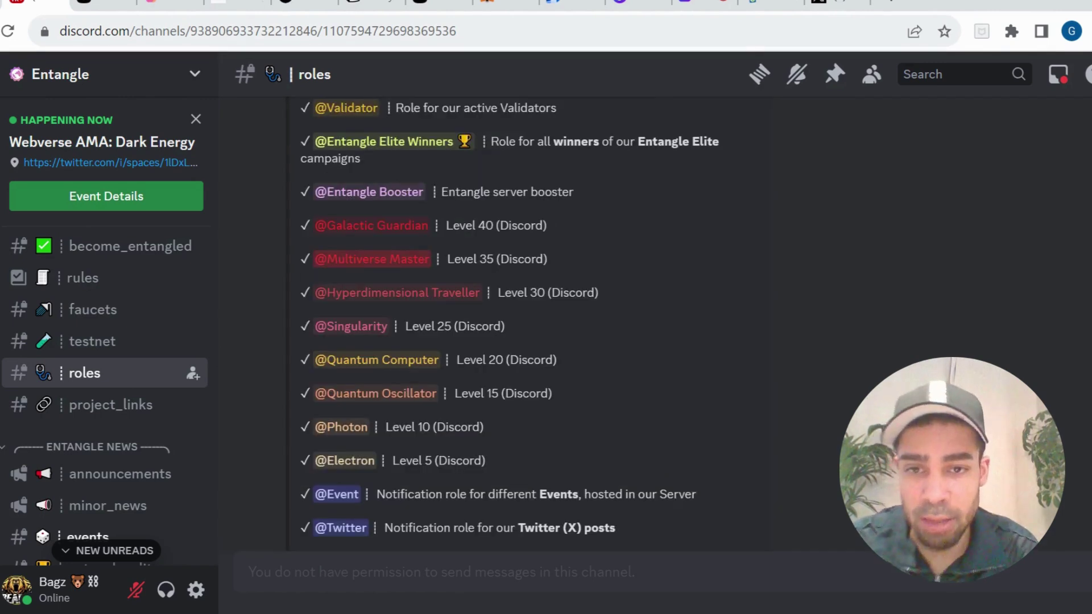
pyautogui.scroll(-2, 539, 261)
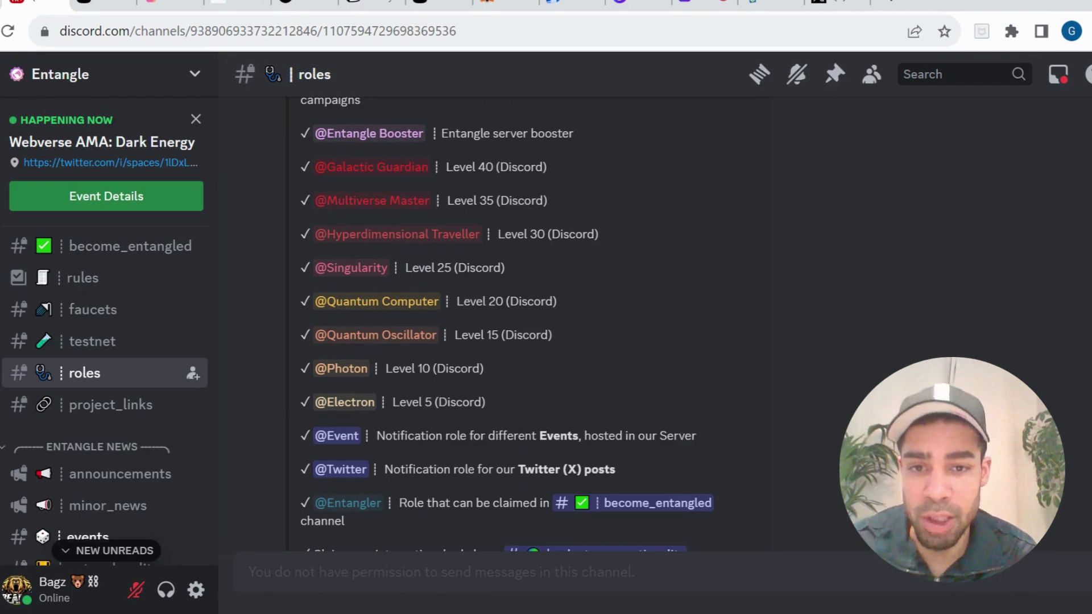
pyautogui.scroll(6, 474, 296)
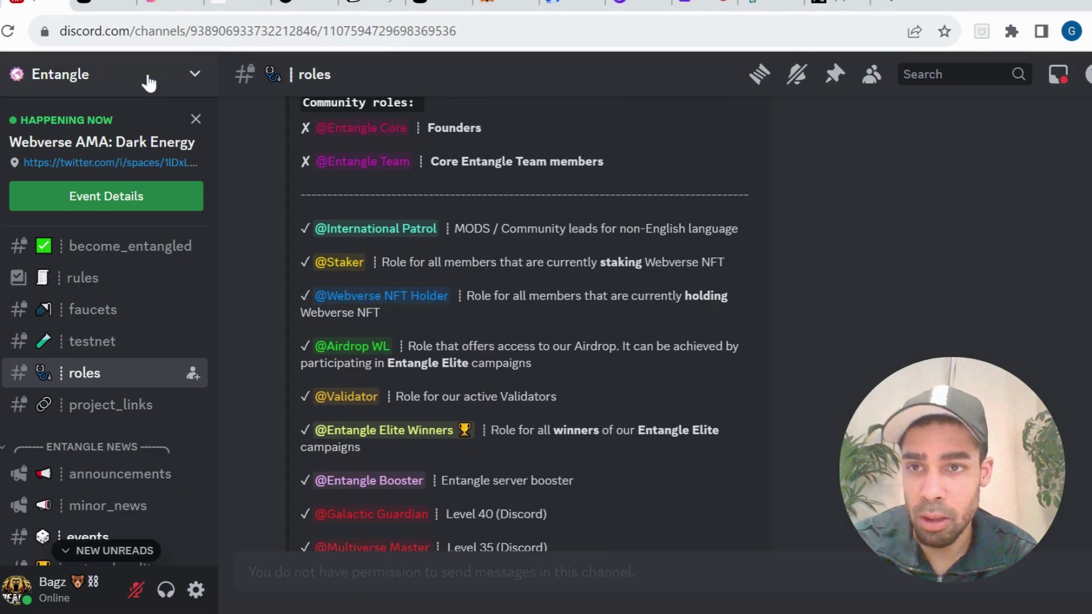
pyautogui.click(99, 5)
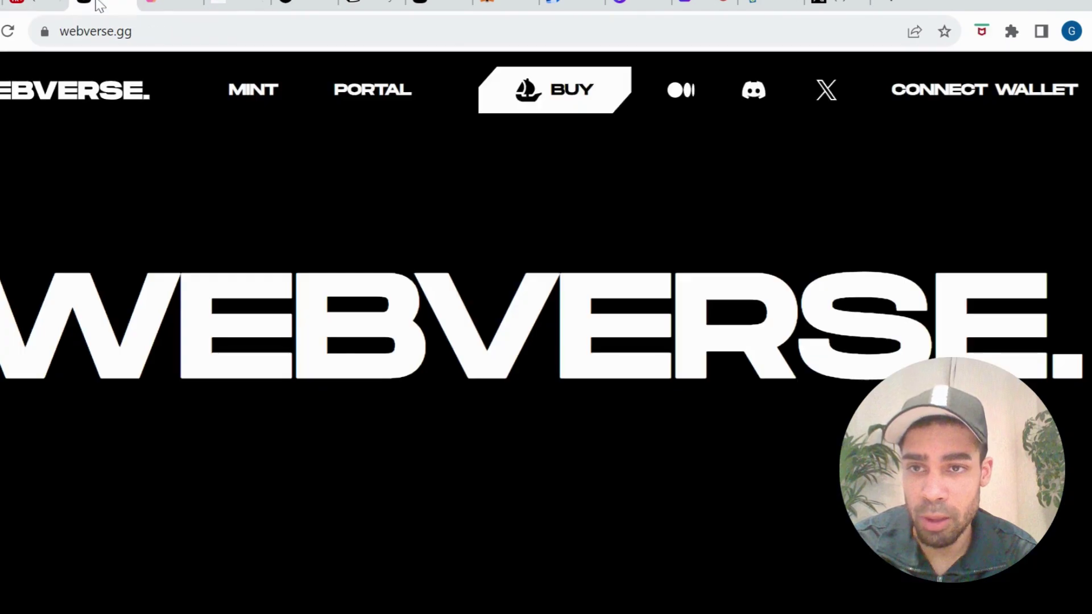
# View the Webverse NFT listings on OpenSea Pro, then Entangle's Guild.xyz page.
pyautogui.click(188, 6)
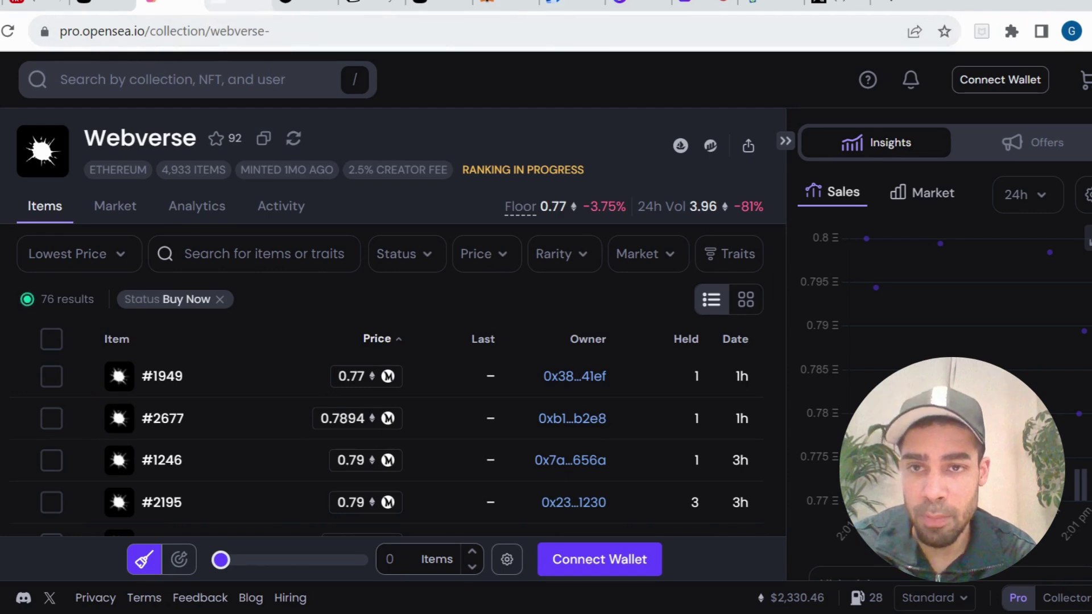
pyautogui.click(238, 5)
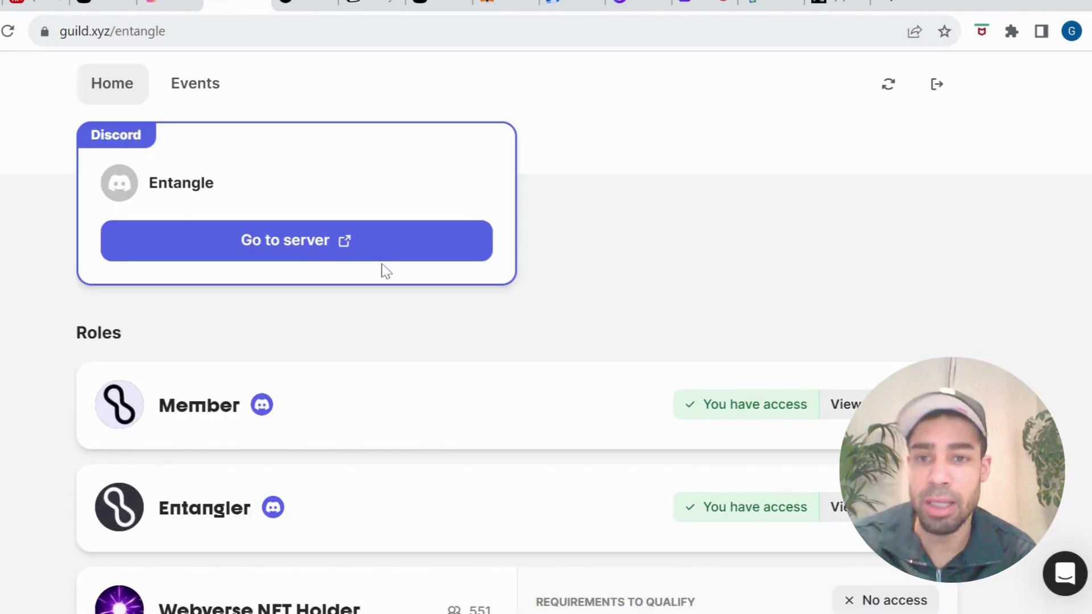
# Scroll through the Entangle guild's roles and their qualifying requirements.
pyautogui.scroll(-1, 685, 436)
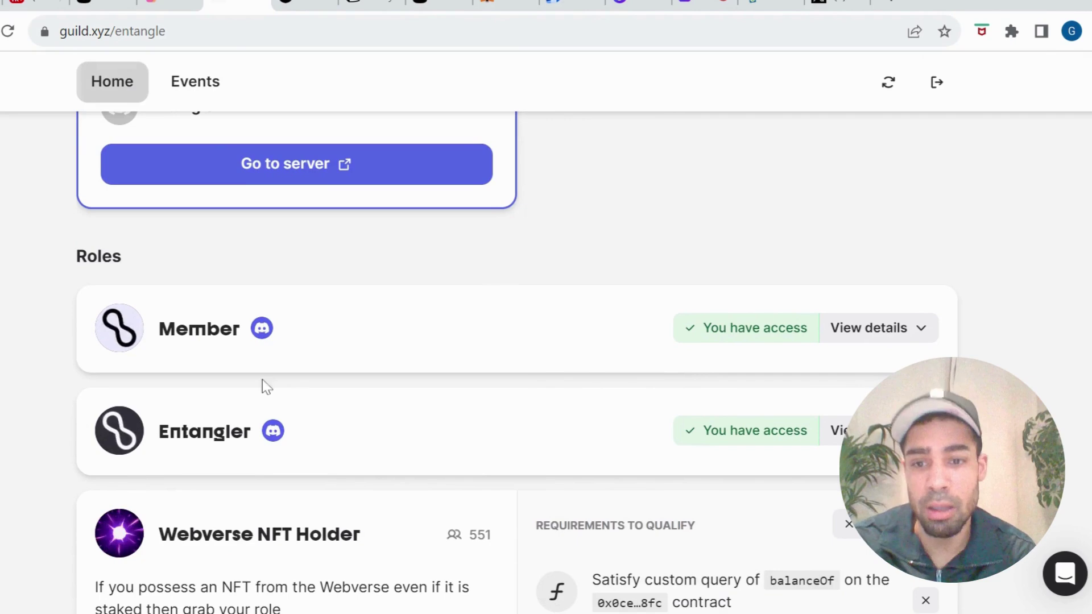
pyautogui.scroll(-5, 428, 405)
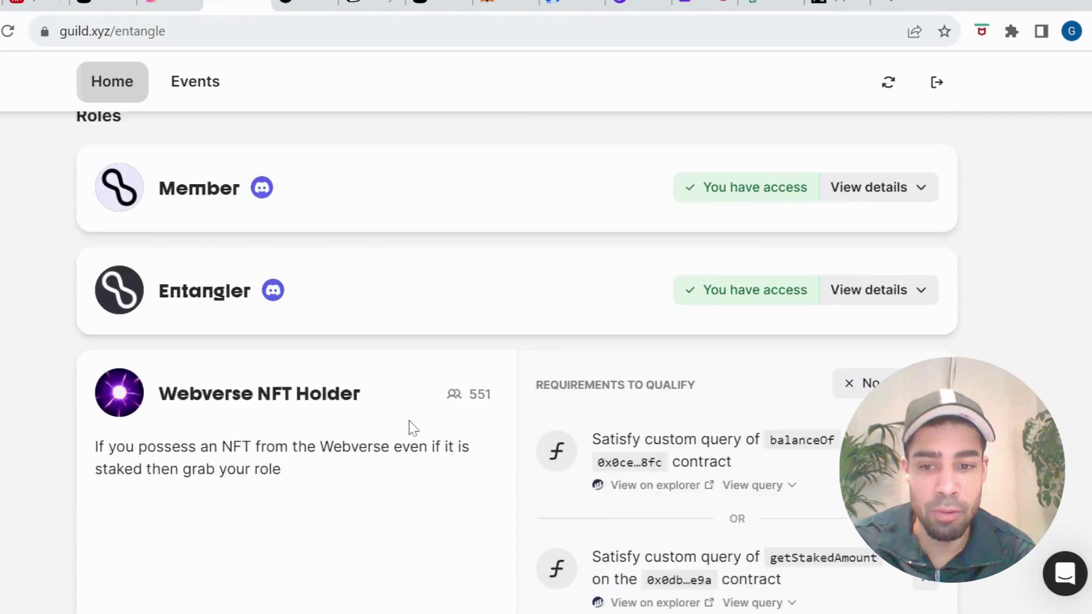
pyautogui.scroll(-3, 465, 380)
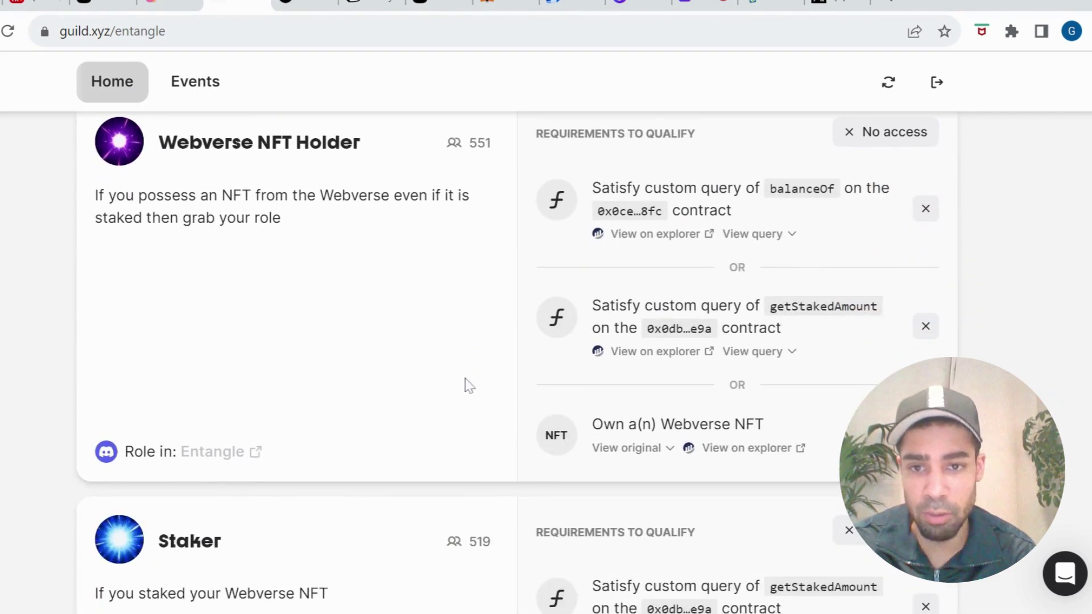
pyautogui.scroll(5, 465, 383)
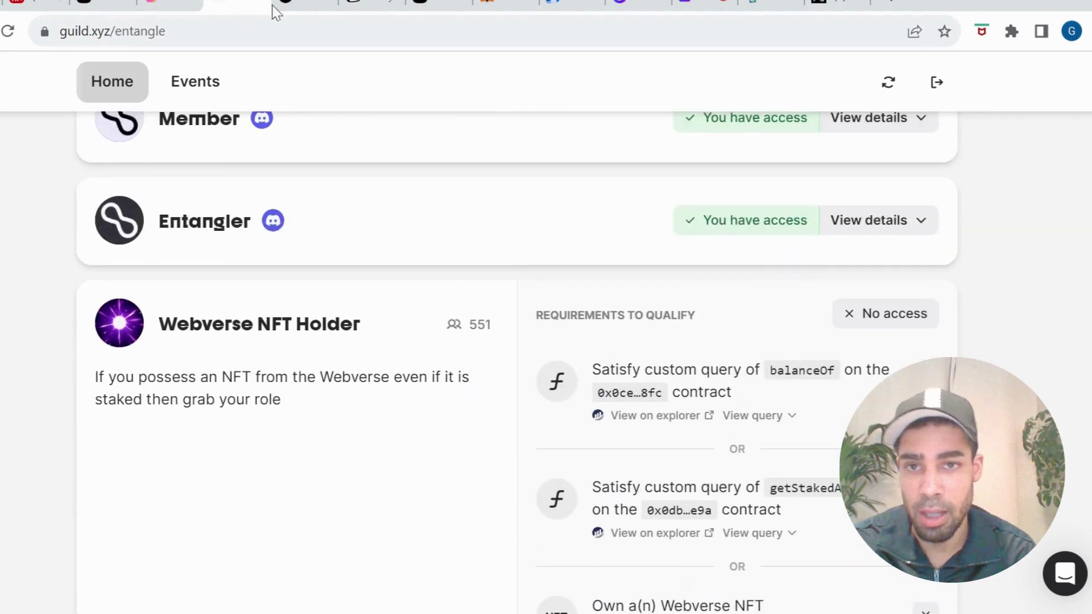
# Browse Entangle's Galxe space with its 100-point Twitter campaign of 10K participants.
pyautogui.click(290, 8)
pyautogui.scroll(-10, 215, 269)
pyautogui.scroll(8, 215, 265)
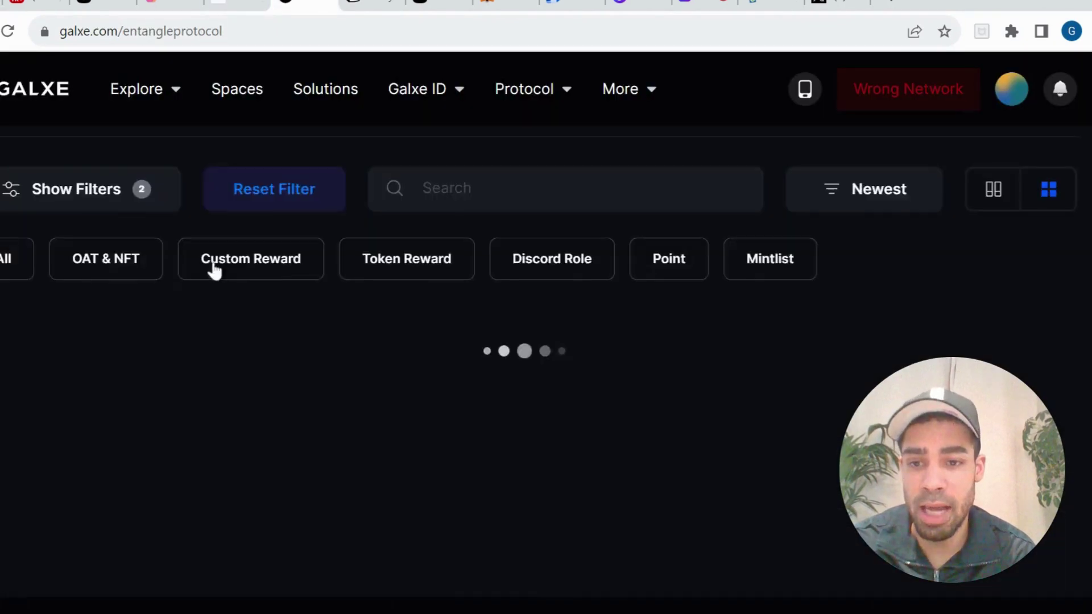
pyautogui.scroll(-5, 215, 265)
pyautogui.scroll(-4, 214, 263)
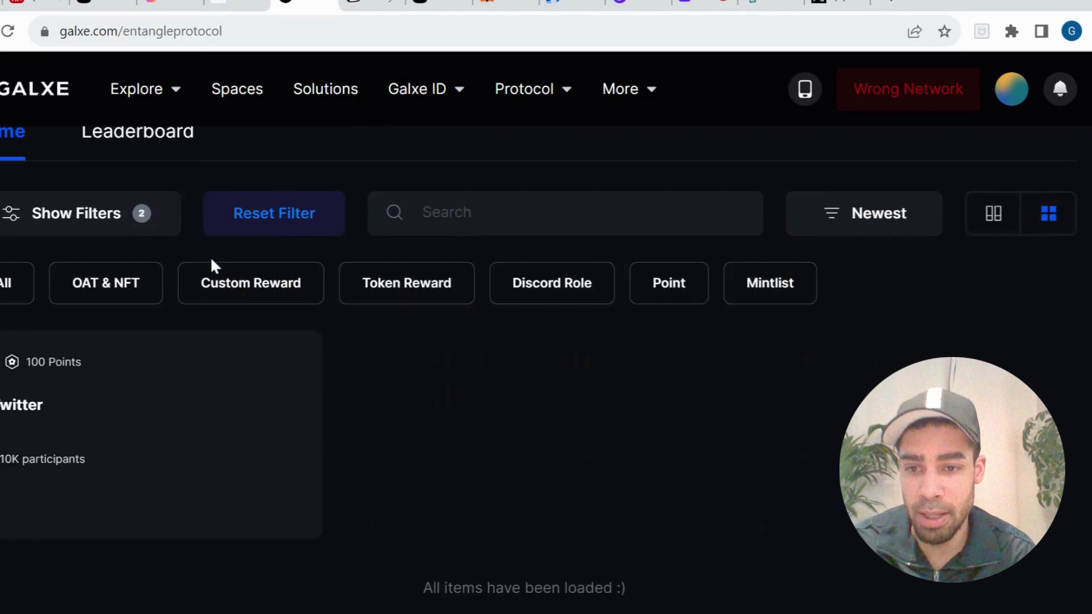
# Scroll through Entangle's Zealy questboard quests like WebverseNFT and Join Discord.
pyautogui.hotkey('ctrl', 'Tab')
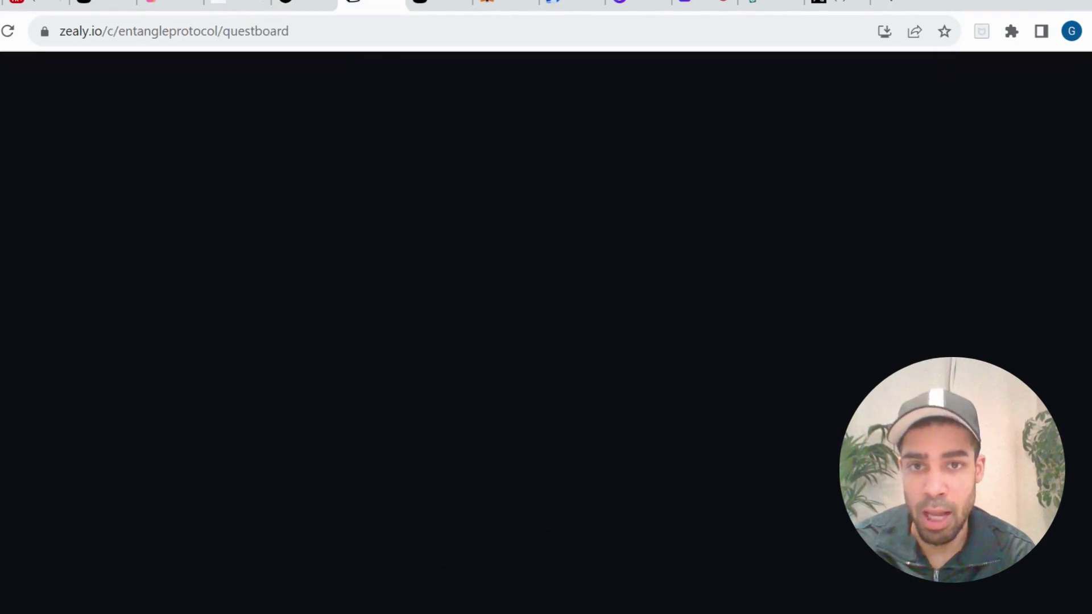
pyautogui.scroll(-4, 466, 366)
pyautogui.scroll(-3, 468, 374)
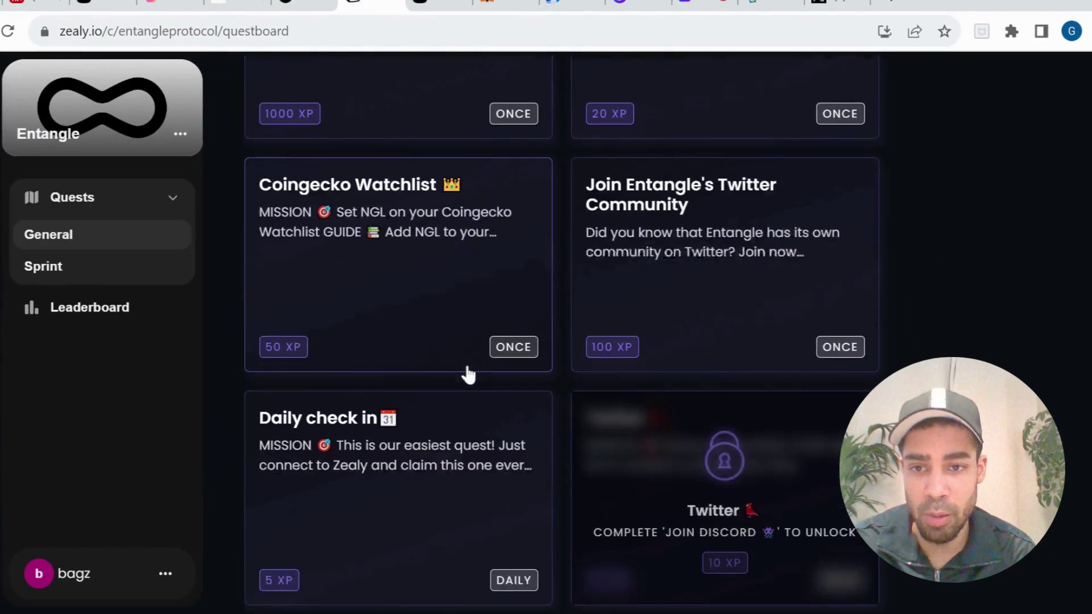
pyautogui.scroll(8, 467, 371)
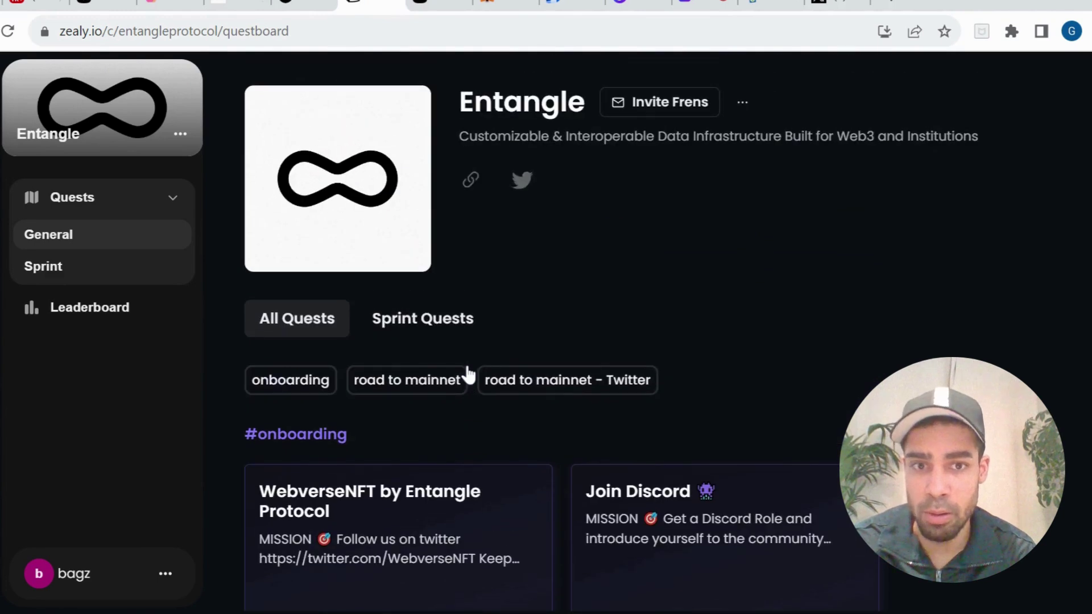